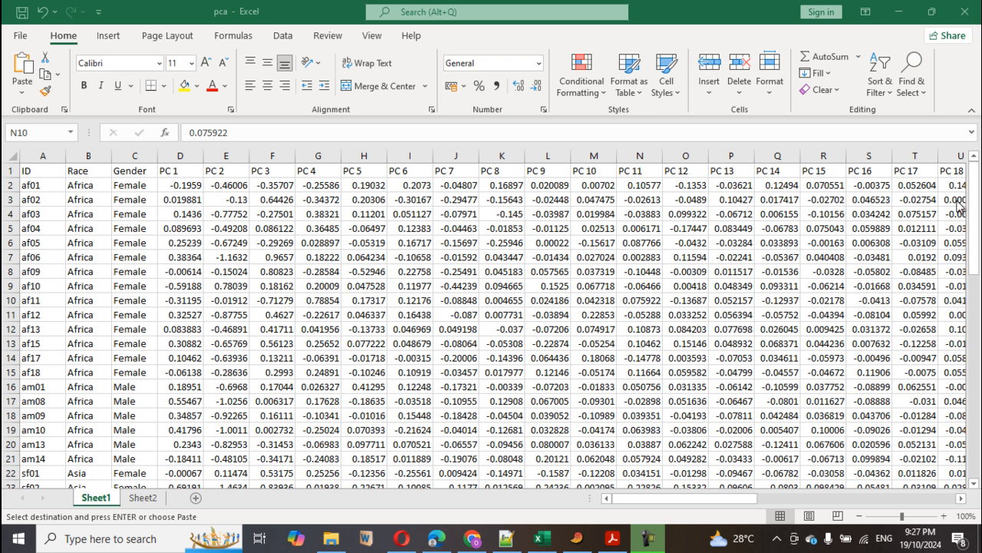
Look across the PC 1 to PC 44 columns on Sheet1, then inspect the Gender and Race columns
click(675, 501)
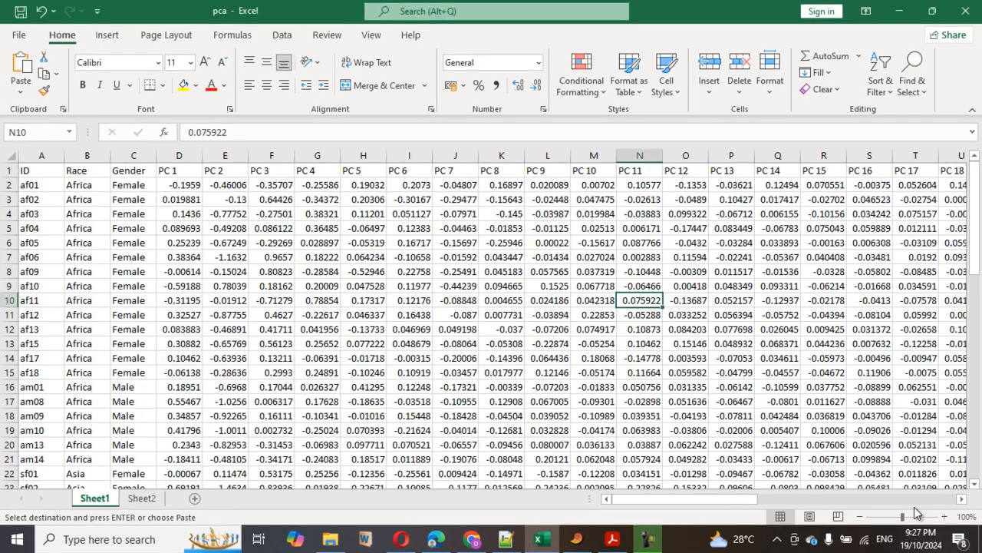
drag(705, 501, 927, 501)
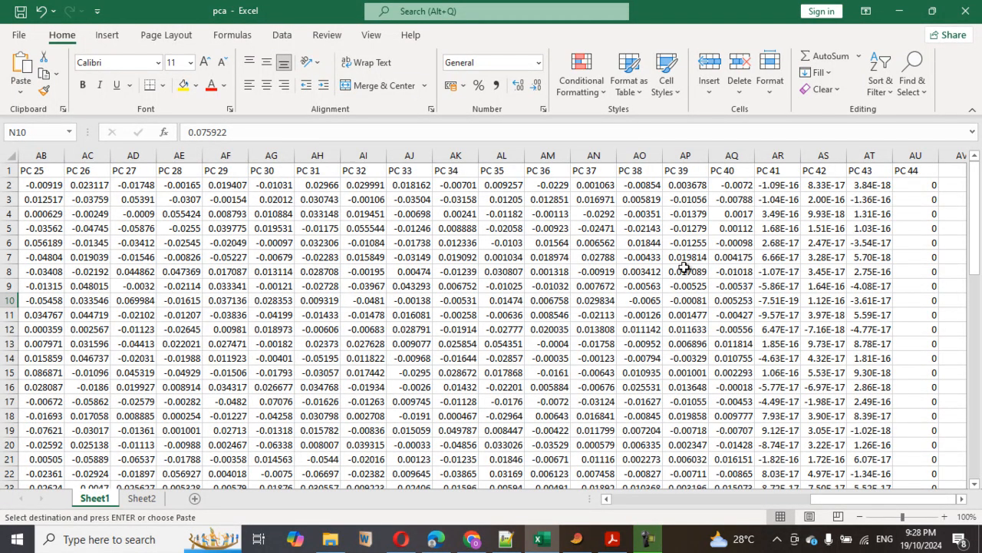
drag(850, 499, 615, 503)
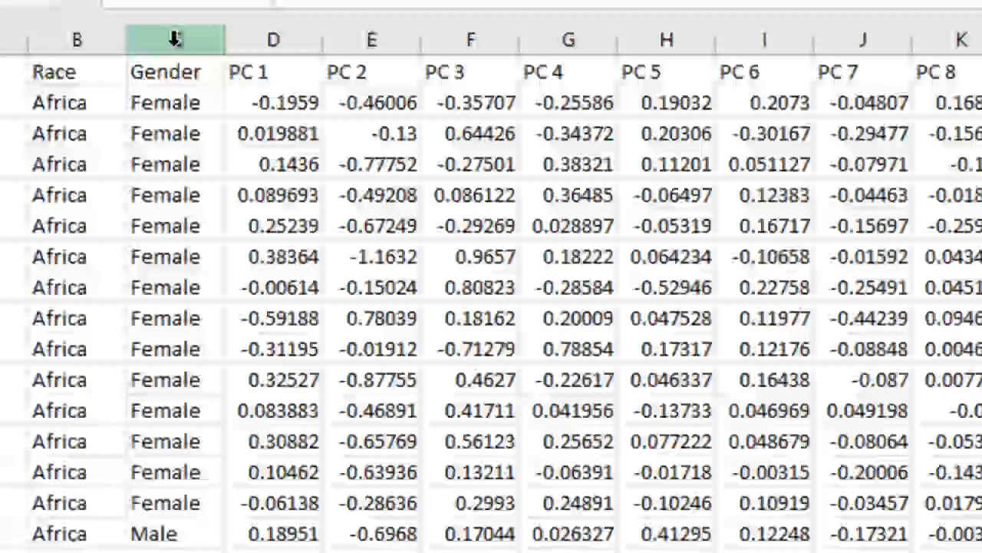
click(283, 87)
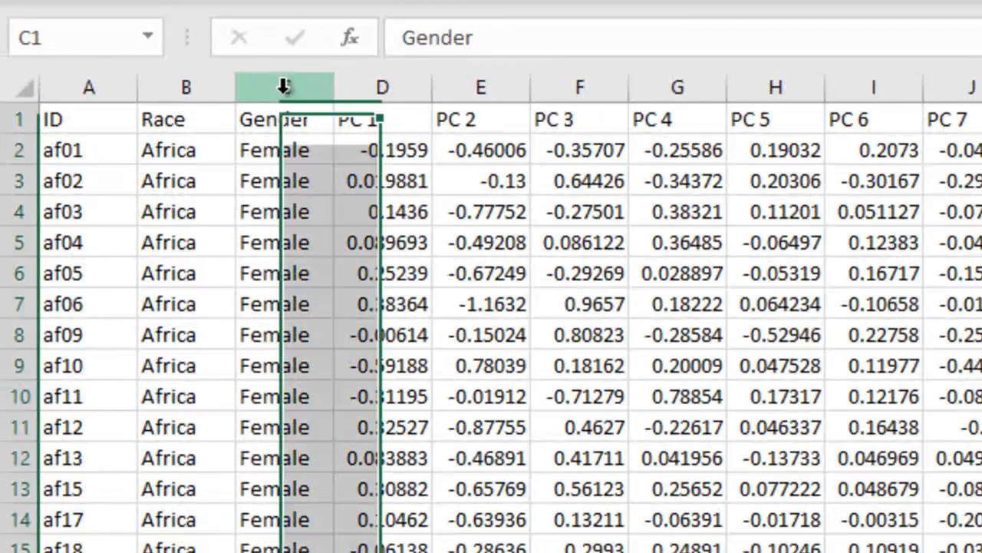
click(169, 91)
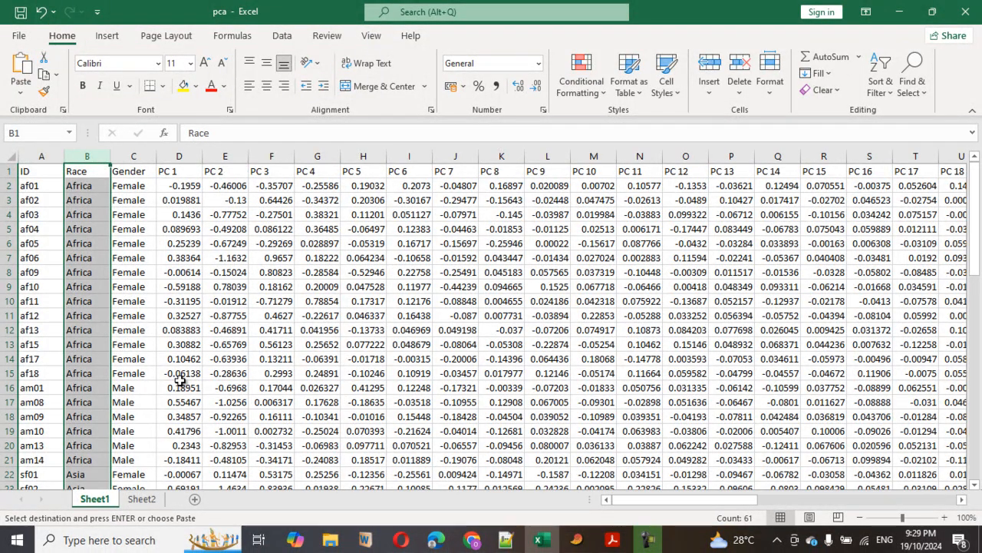
Copy the whole Sheet1 table into the blank PAST sheet with row and column attributes shown, starting at the Name row and Name column
key(ctrl+a)
click(576, 539)
click(75, 118)
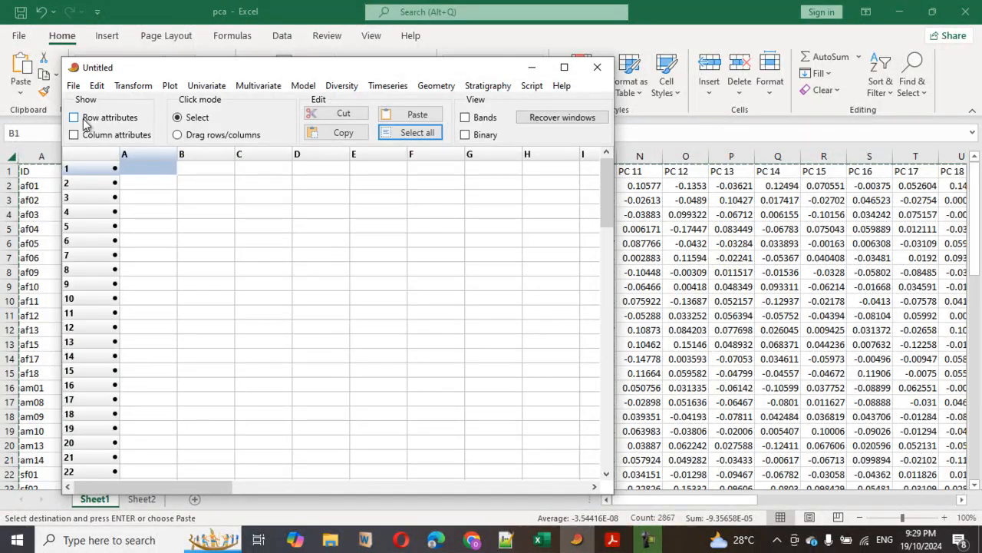
click(73, 135)
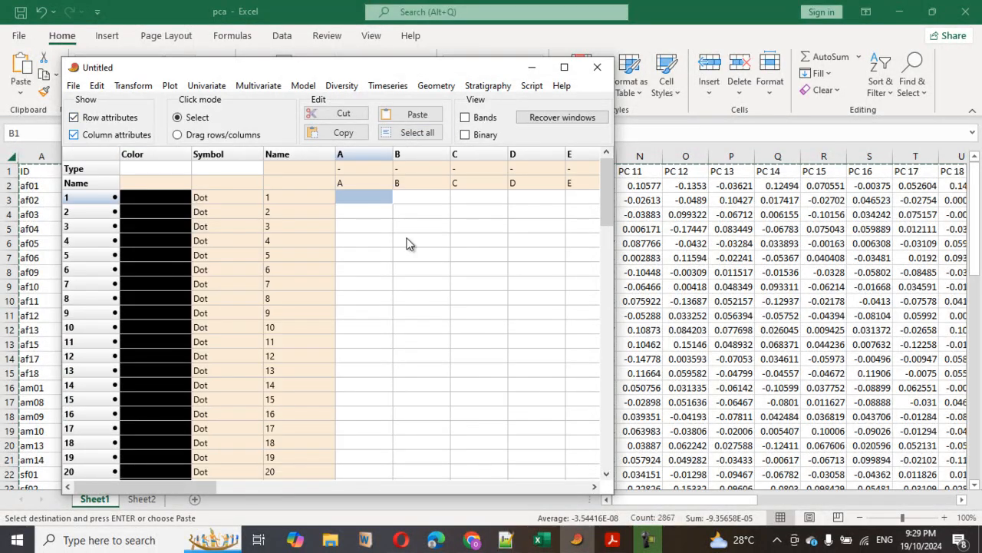
click(287, 168)
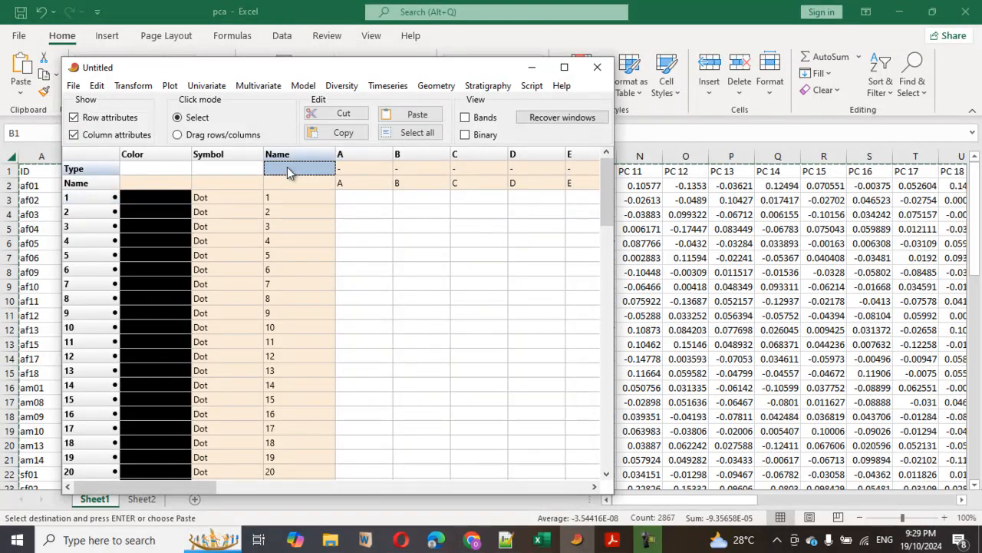
click(299, 184)
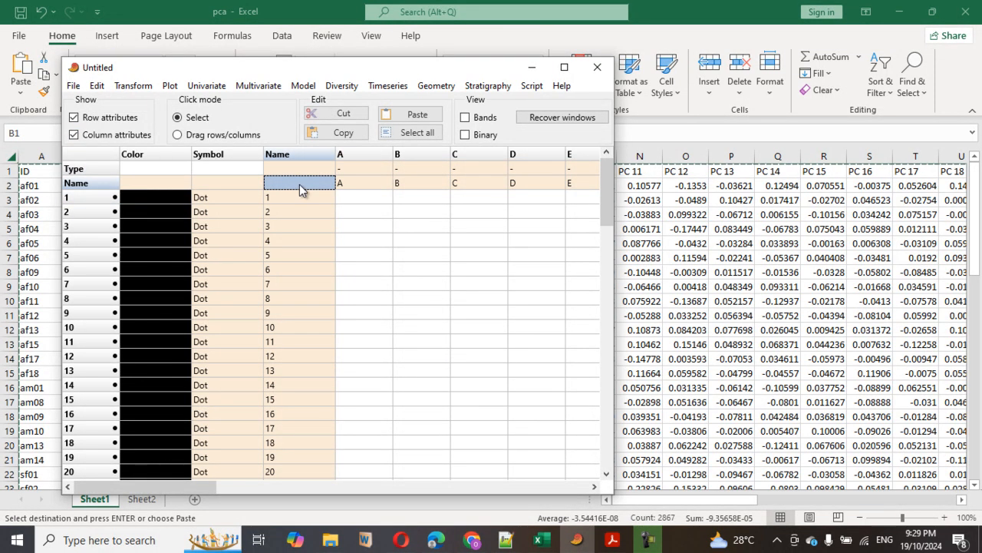
click(418, 114)
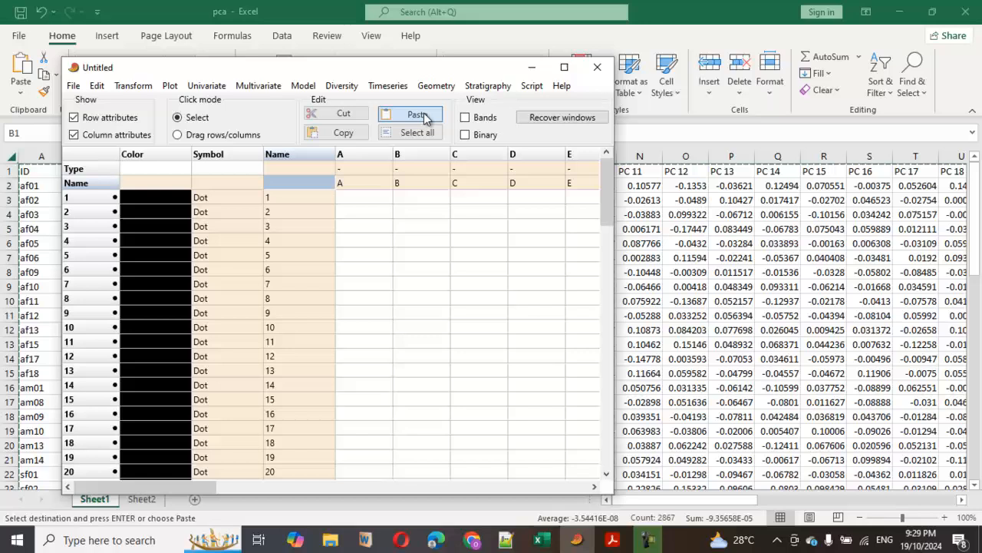
Set the Race column's type to Group
click(361, 169)
click(360, 169)
click(356, 197)
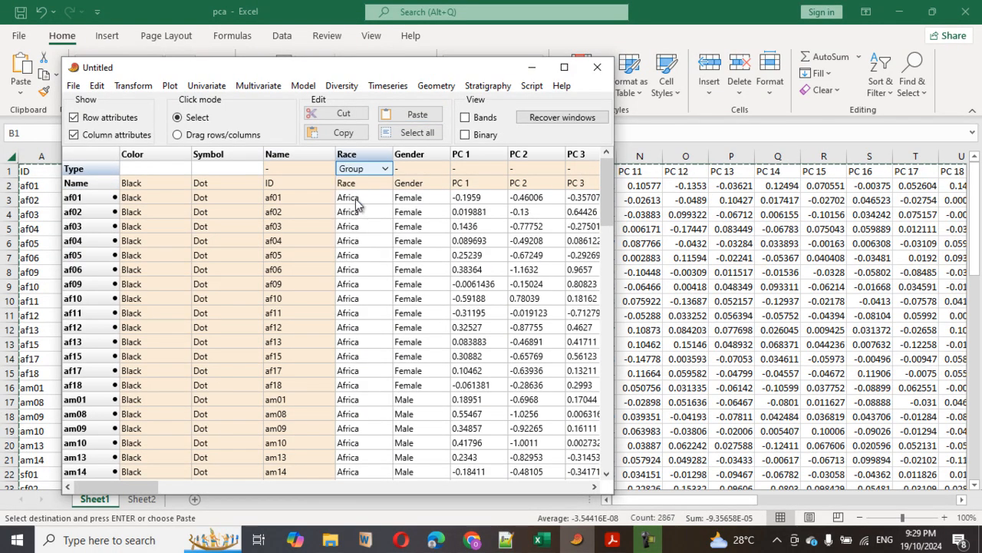
Remove the Gender column and hide the row and column attributes
click(420, 157)
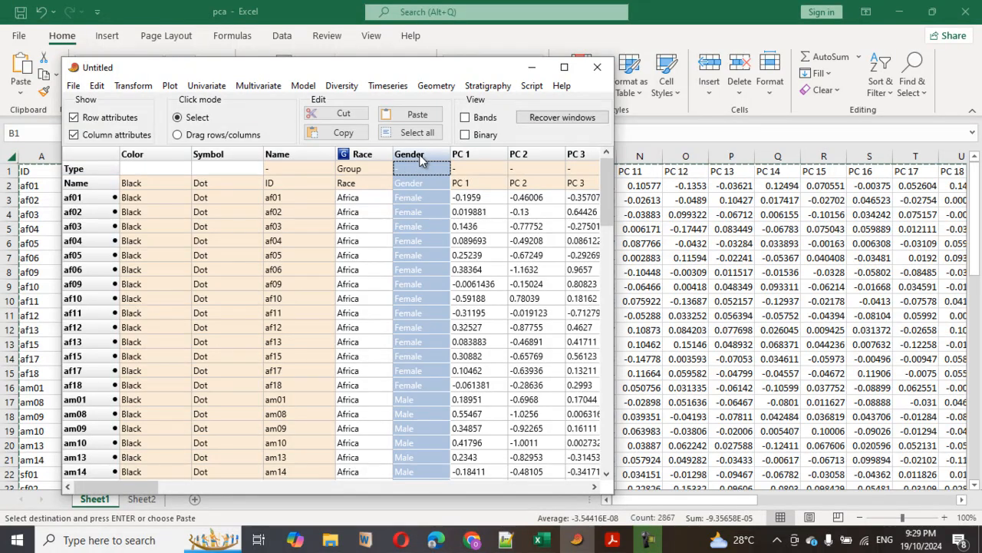
click(97, 85)
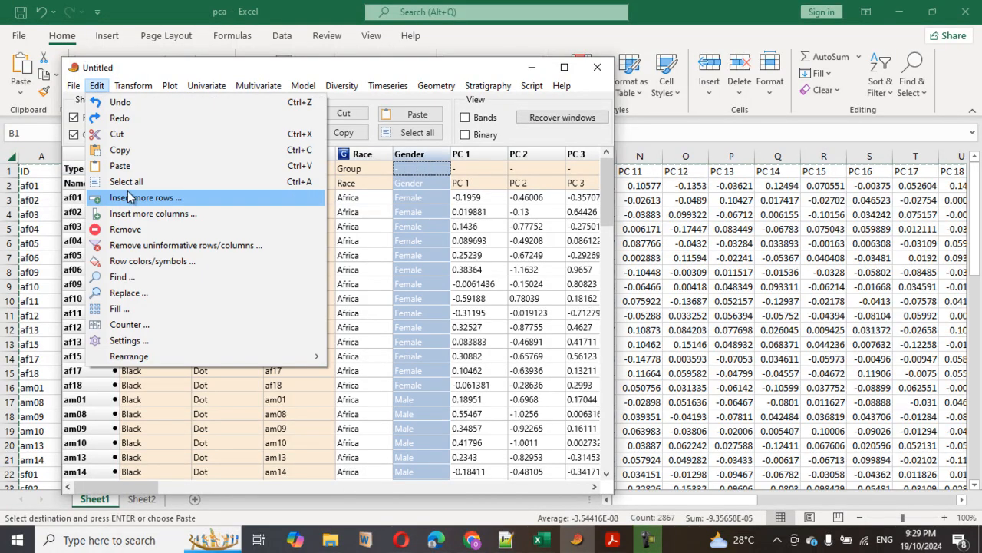
click(125, 229)
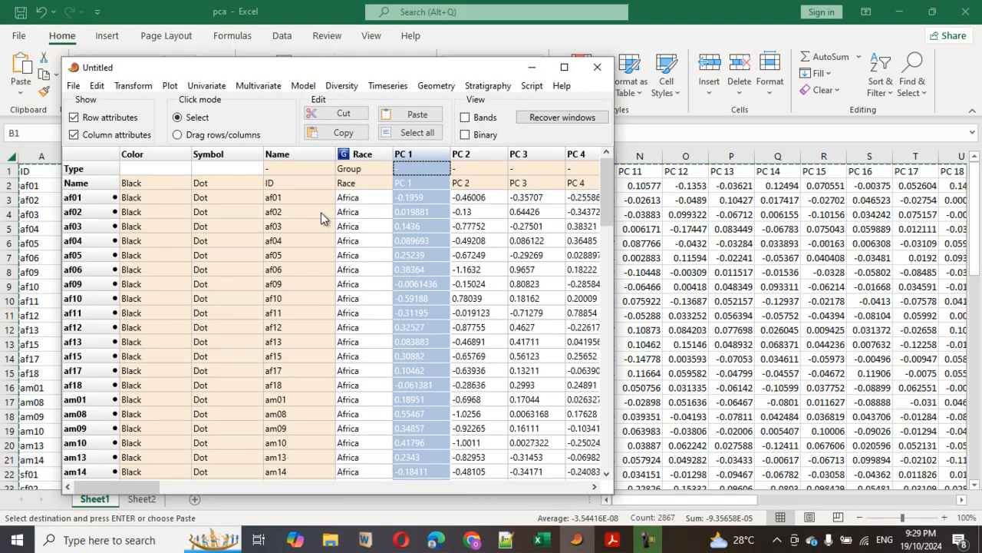
click(93, 117)
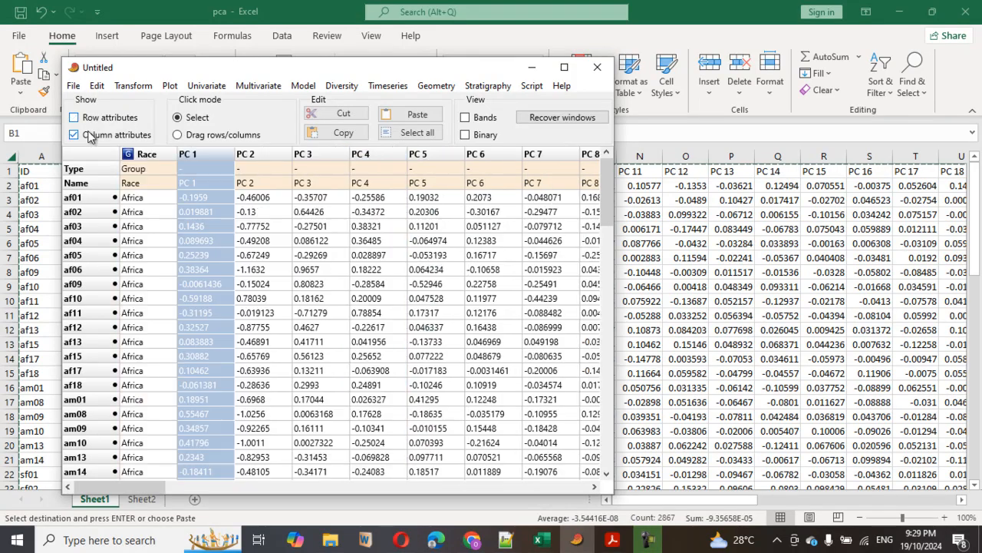
click(90, 134)
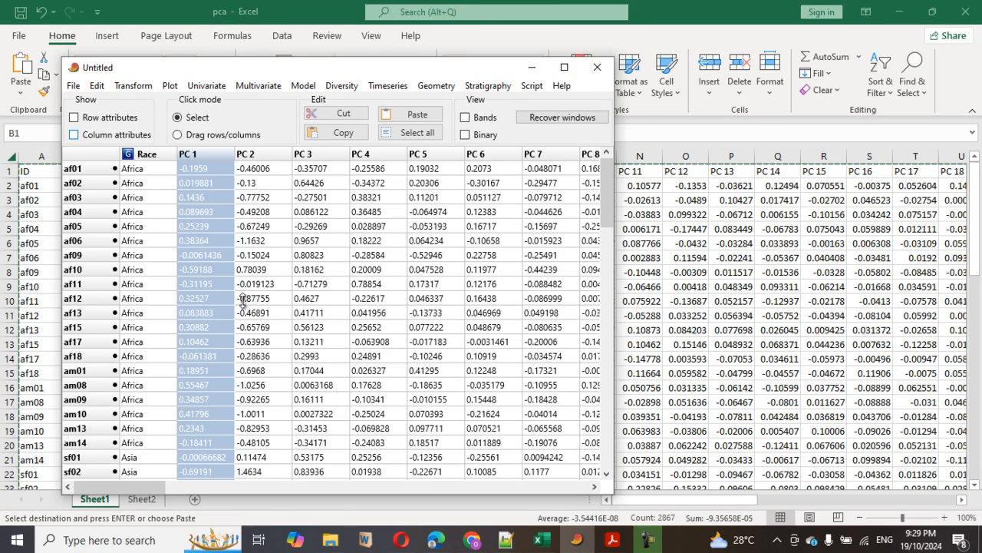
Set the Asia group's color to Blue in the row colors and symbols settings, based on the Race column
click(152, 157)
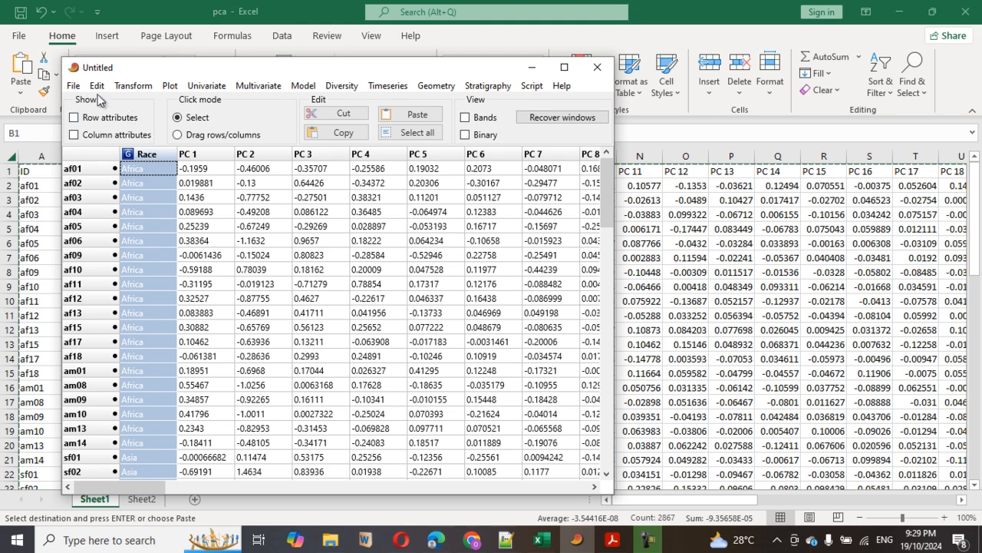
click(96, 85)
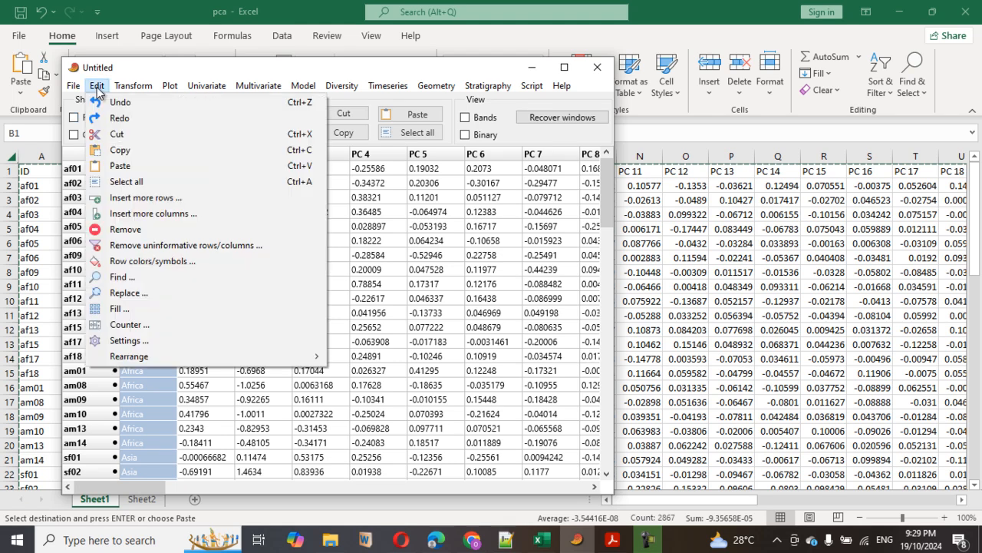
click(138, 261)
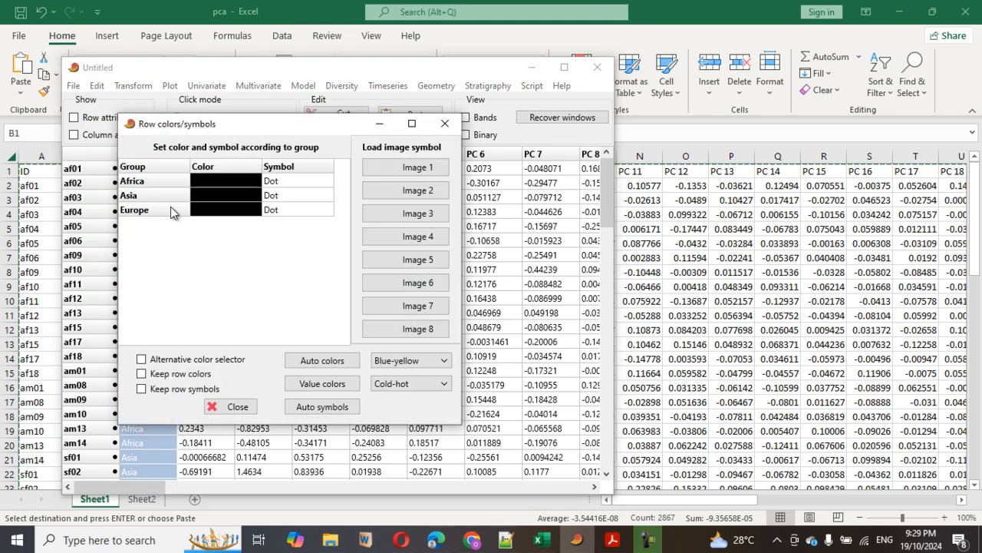
click(222, 198)
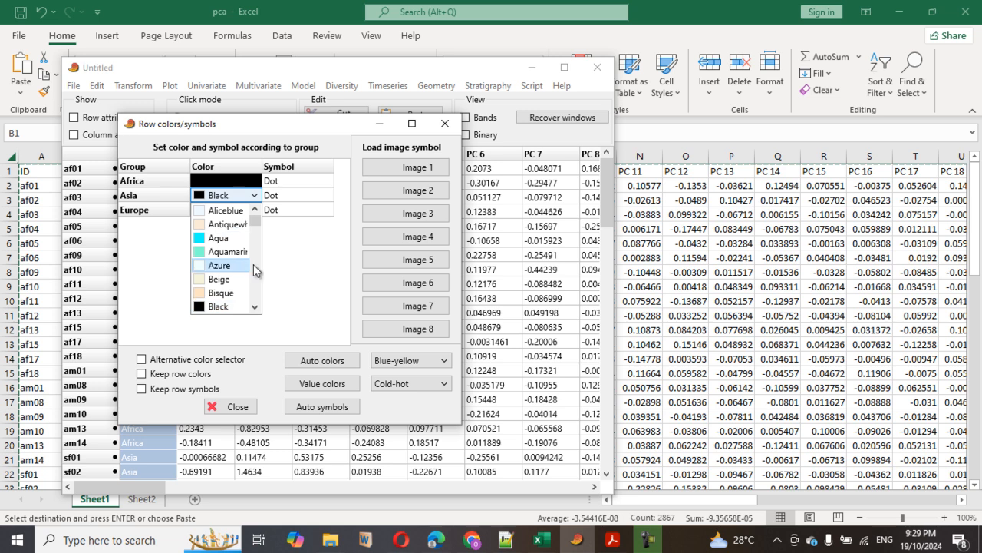
drag(259, 220, 259, 227)
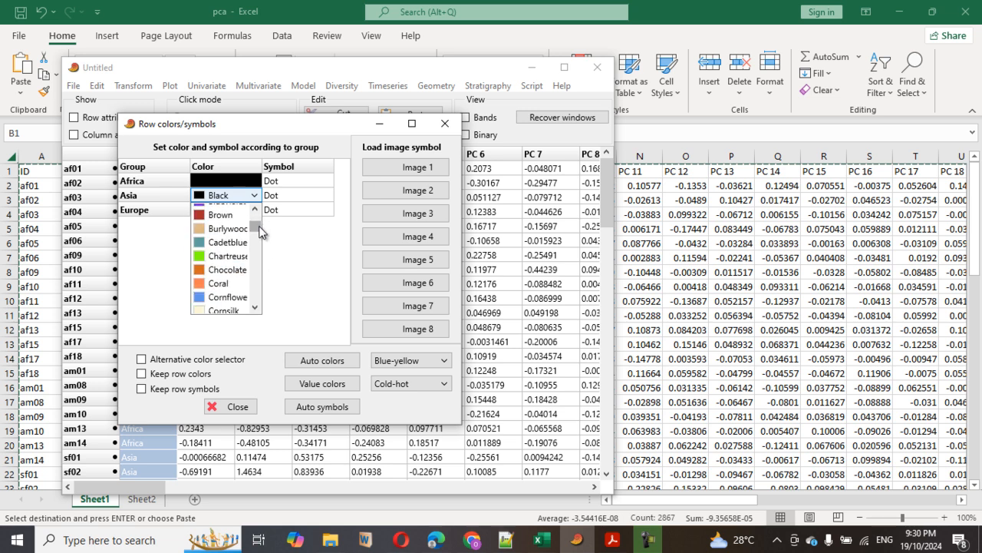
scroll(228, 300, up, 1)
click(222, 229)
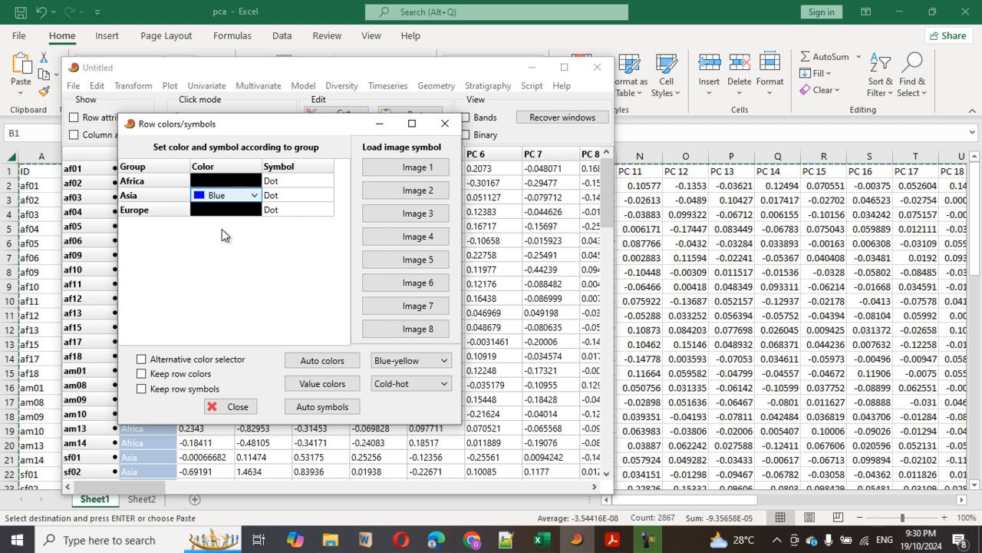
Set the Europe group's color to Darkorange
click(214, 211)
click(215, 212)
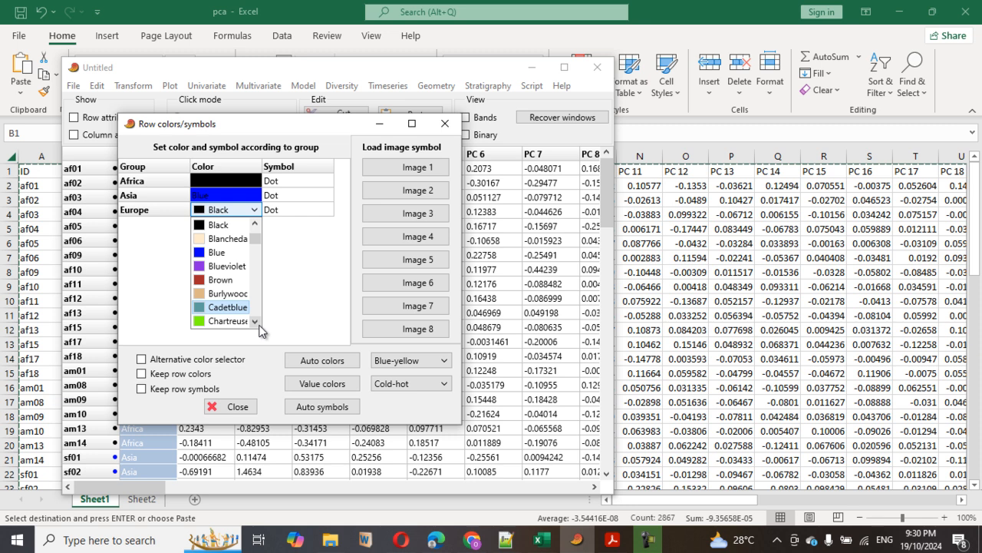
scroll(260, 330, down, 1)
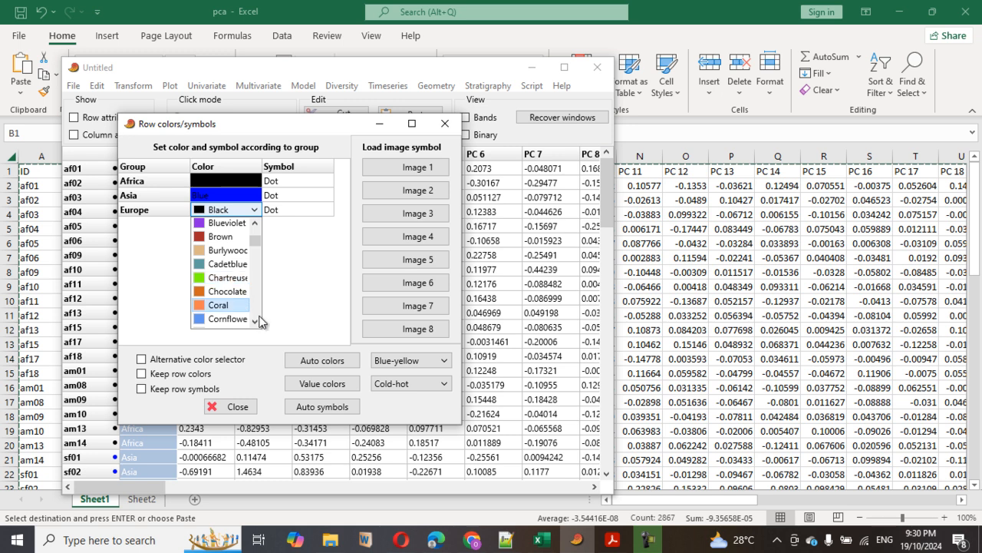
click(255, 323)
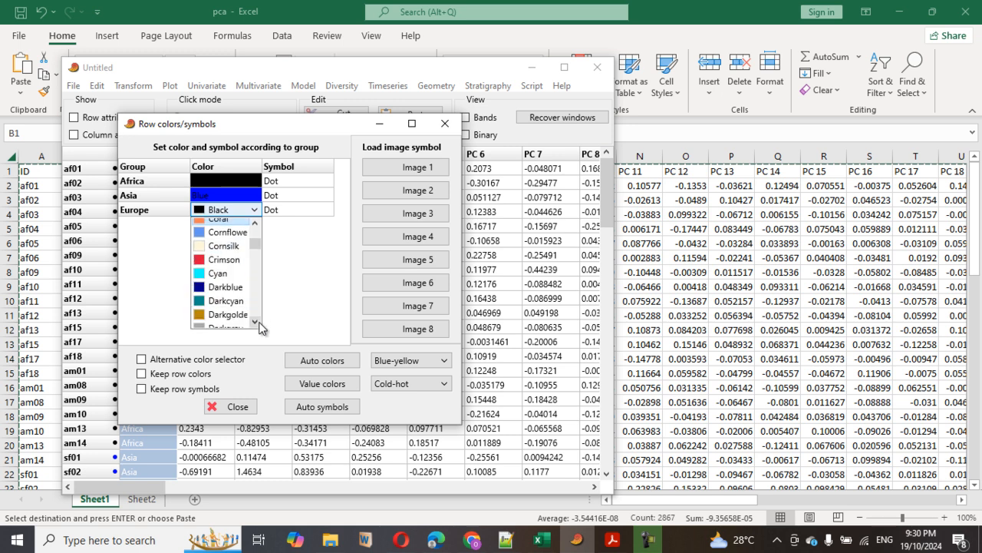
click(258, 322)
click(258, 322)
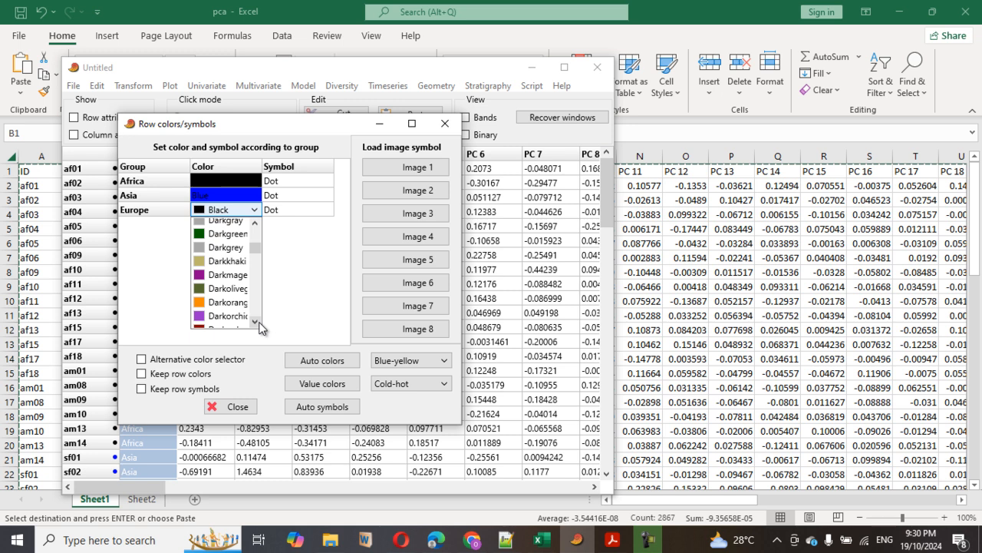
click(239, 304)
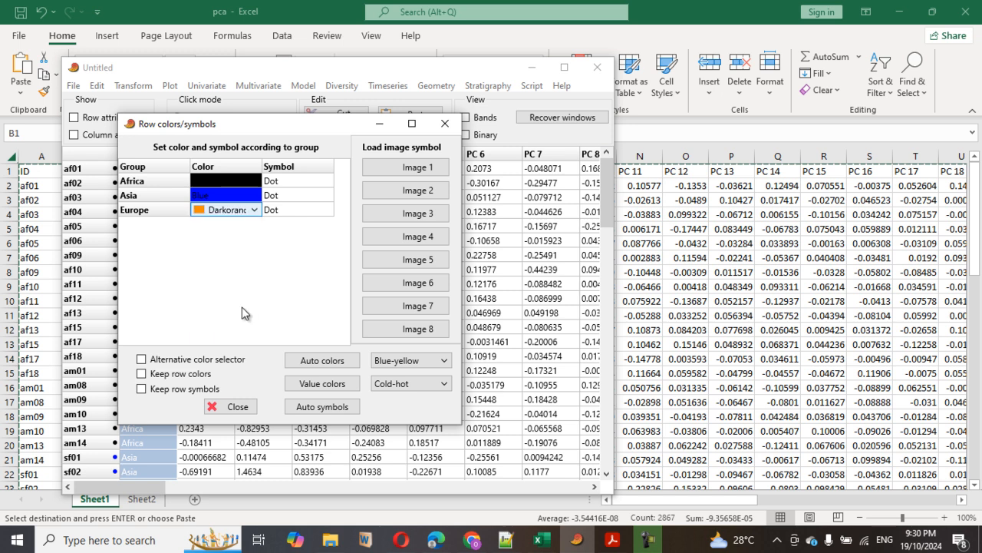
click(261, 273)
Review the symbol choices for the Africa group without changing them, and close the row colors and symbols settings
click(278, 184)
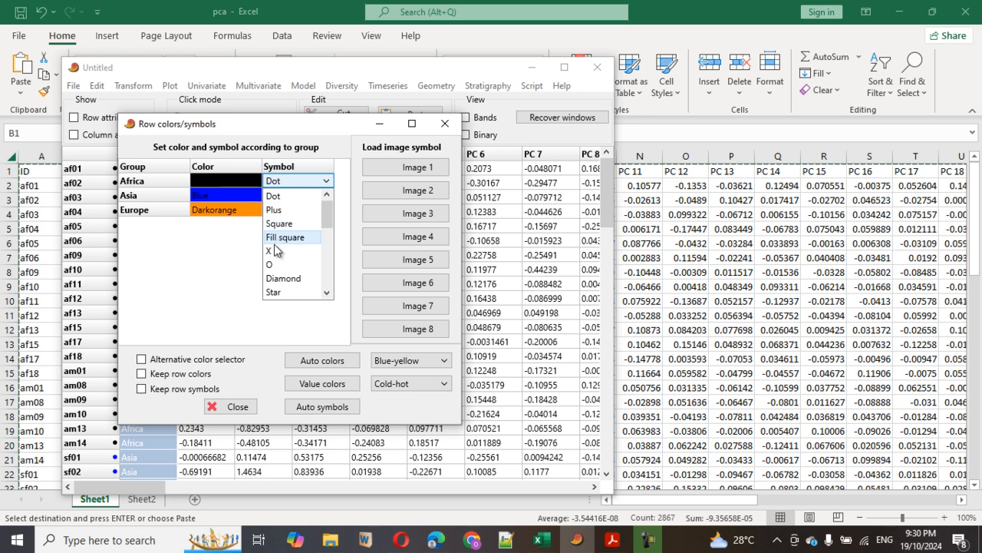
click(181, 267)
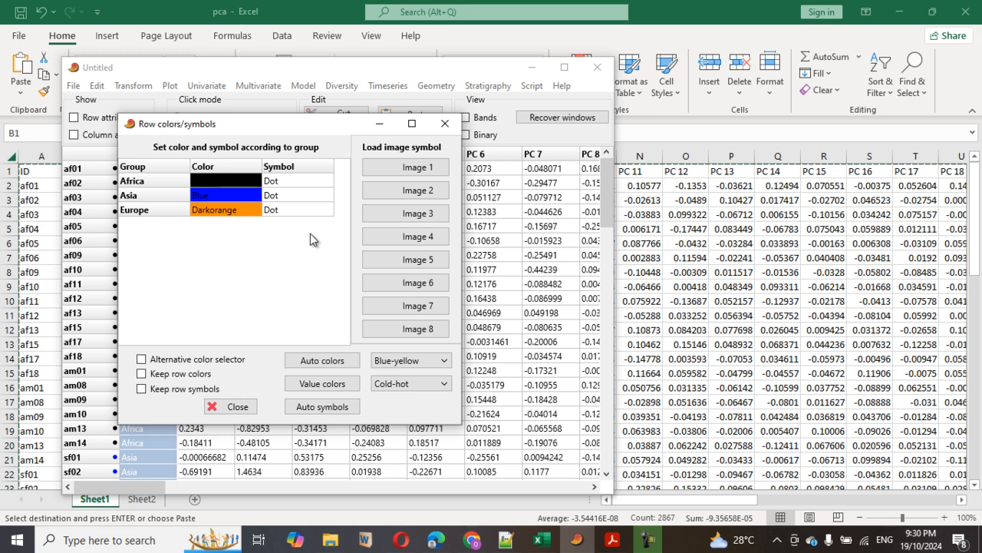
click(445, 124)
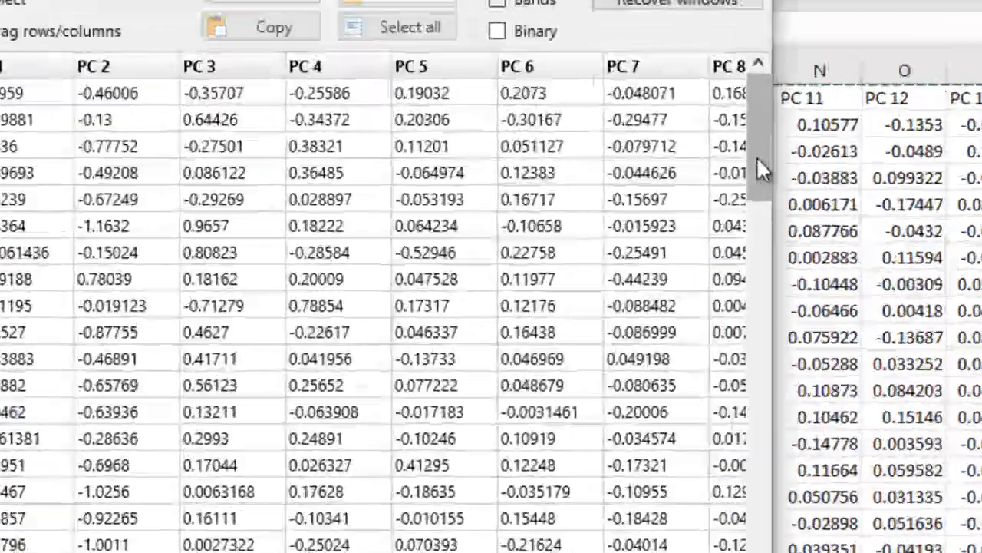
Check the colored row markers of the Africa, Asia and Europe specimens throughout the table
drag(606, 211, 613, 256)
drag(818, 255, 838, 427)
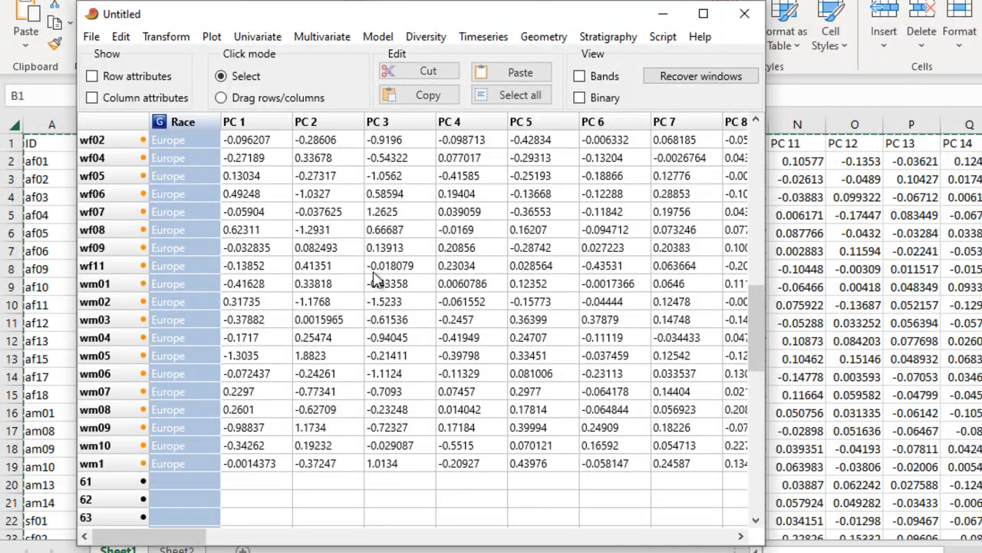
drag(762, 319, 759, 135)
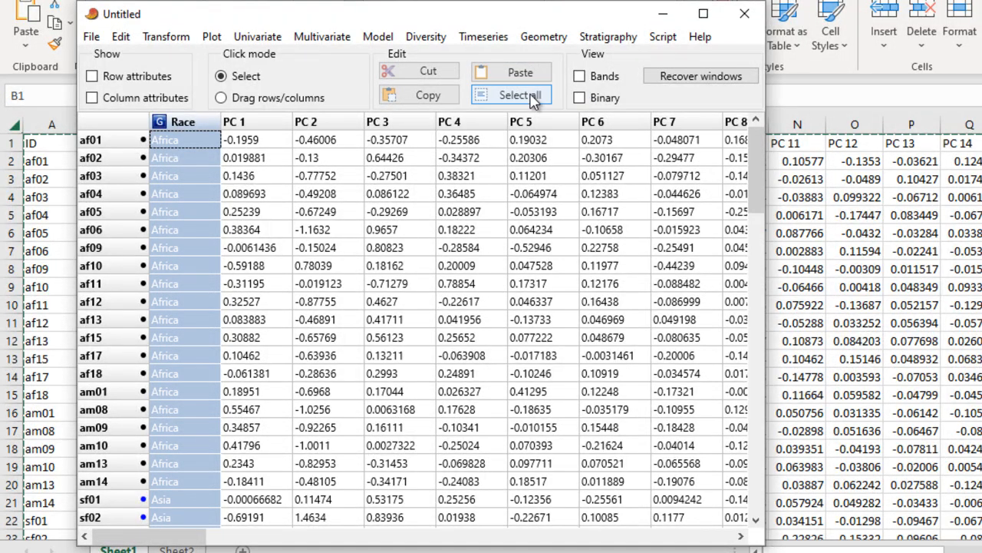
Run a principal components analysis (PCA) on the entire table and show its scatter plot
click(520, 95)
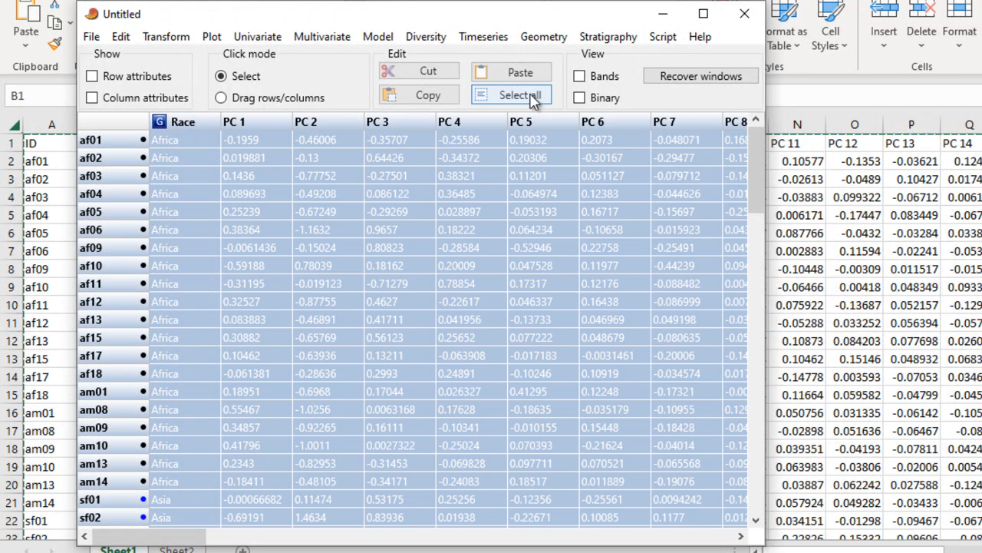
click(322, 40)
mouse_move(329, 59)
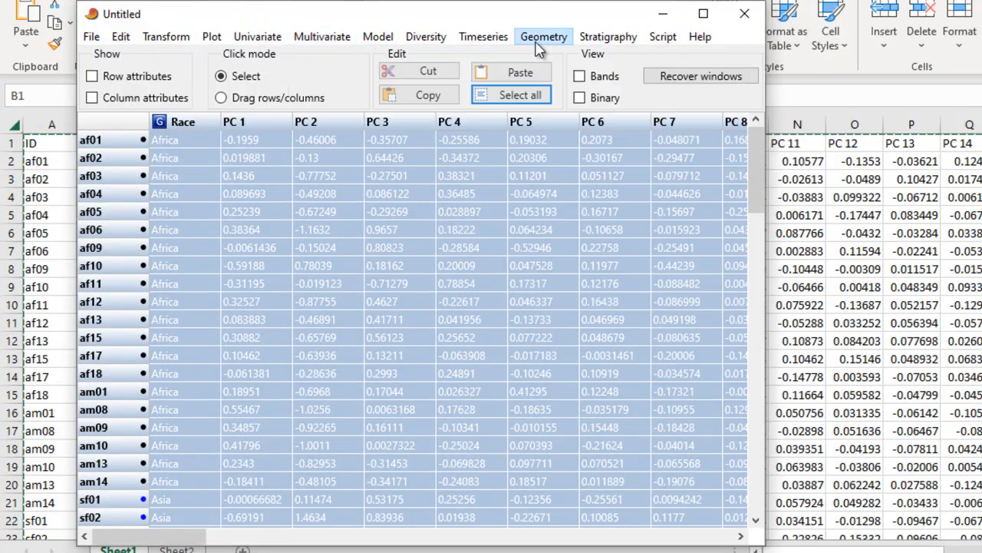
mouse_move(327, 38)
mouse_move(476, 61)
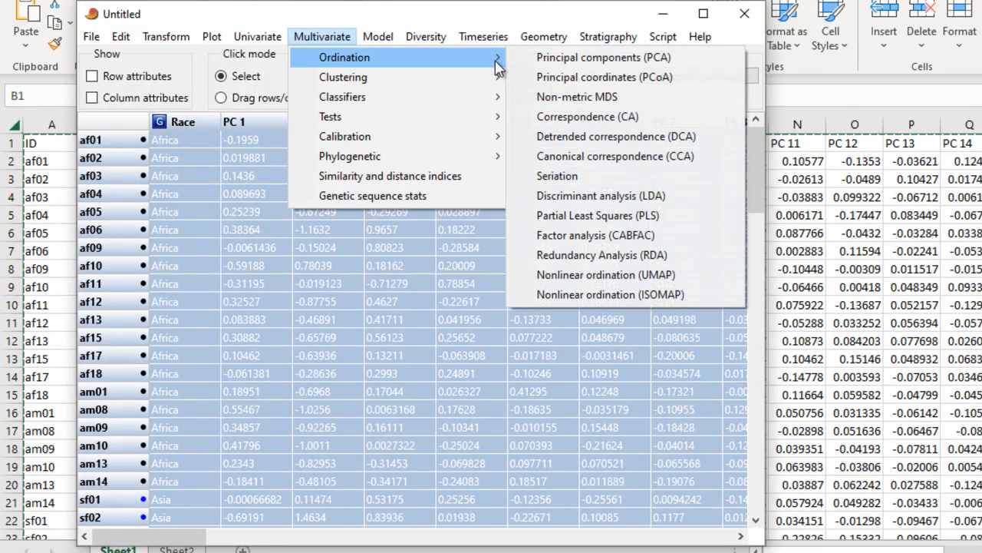
click(581, 60)
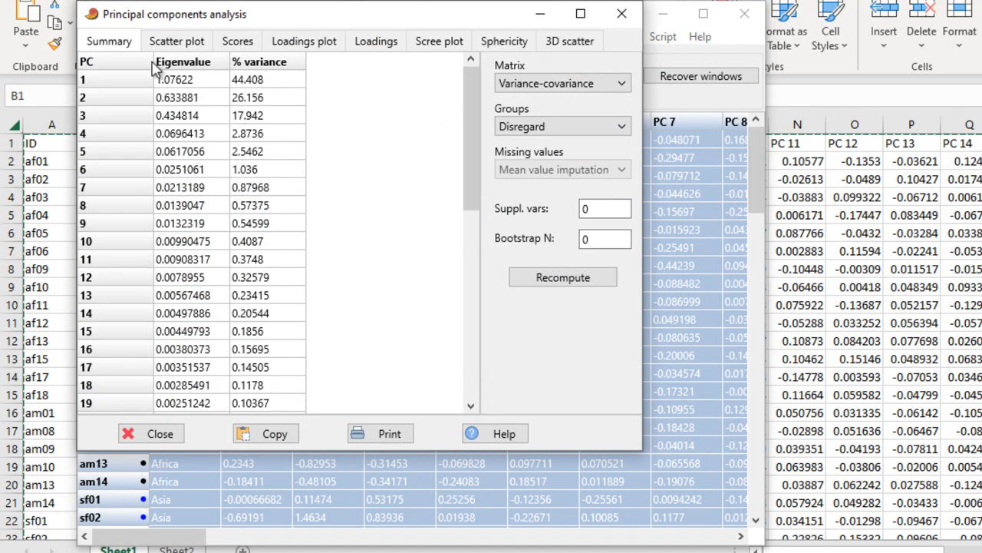
click(183, 47)
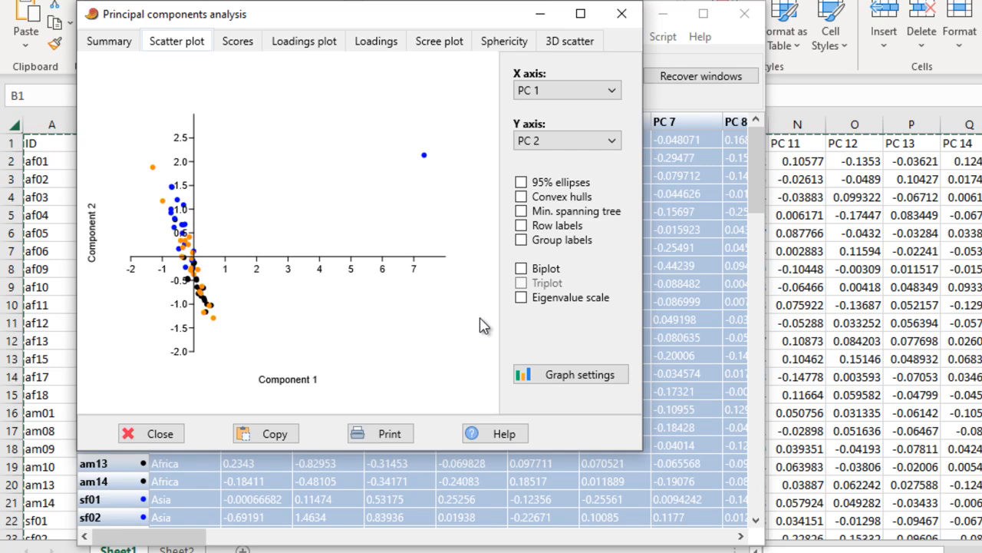
Change the scatter plot axes to PC 2 on X and PC 3 on Y
click(611, 145)
click(569, 193)
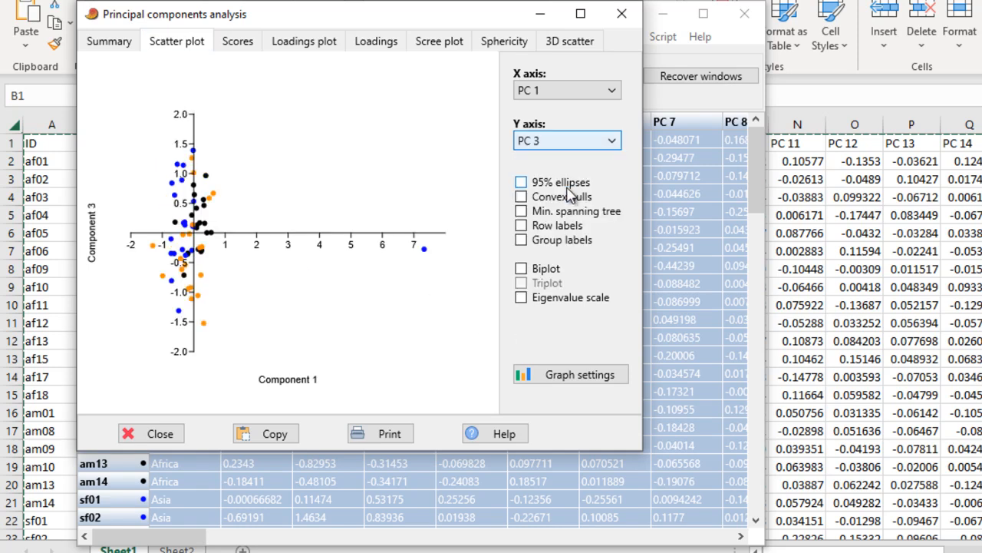
click(611, 90)
click(588, 121)
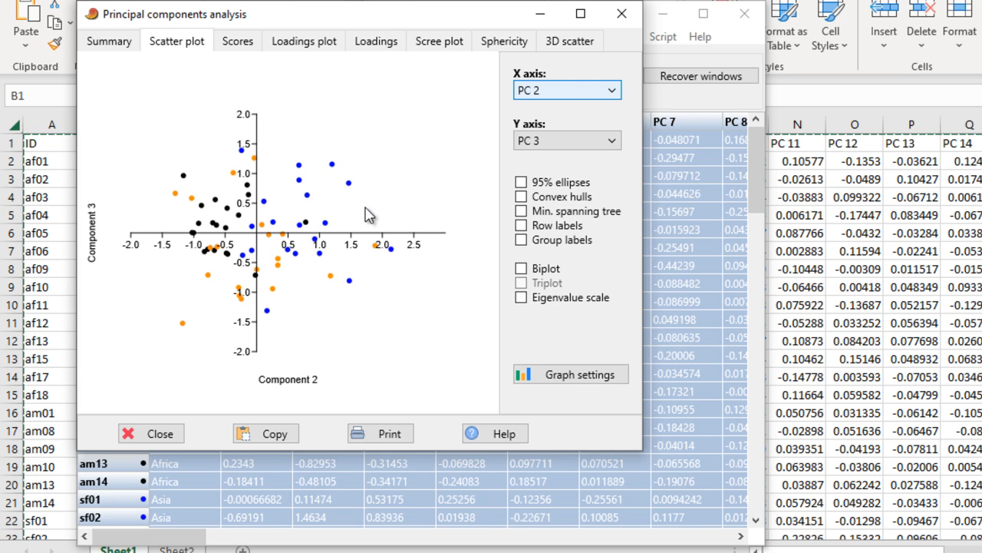
Return the scatter plot axes to PC 1 on X and PC 2 on Y
click(606, 91)
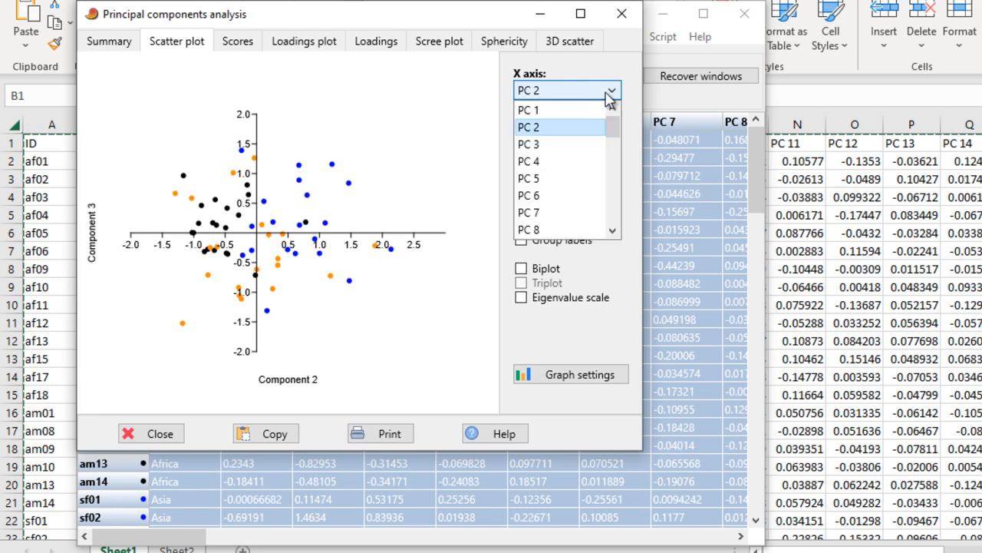
click(604, 110)
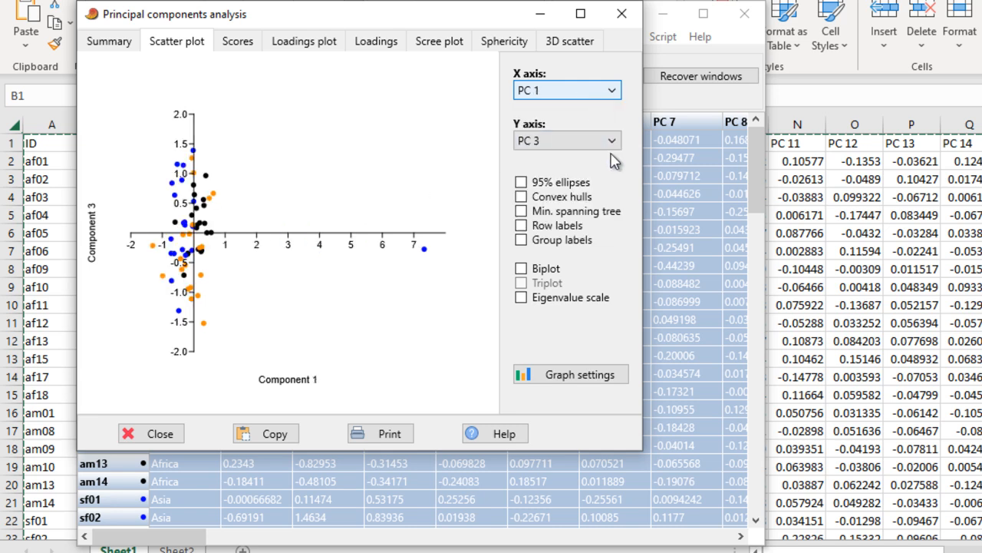
click(612, 141)
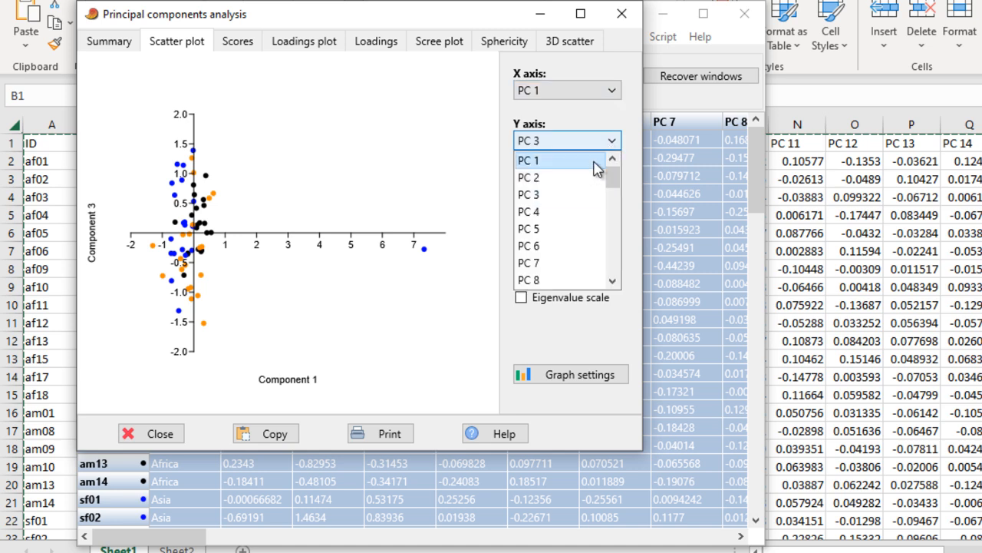
click(595, 178)
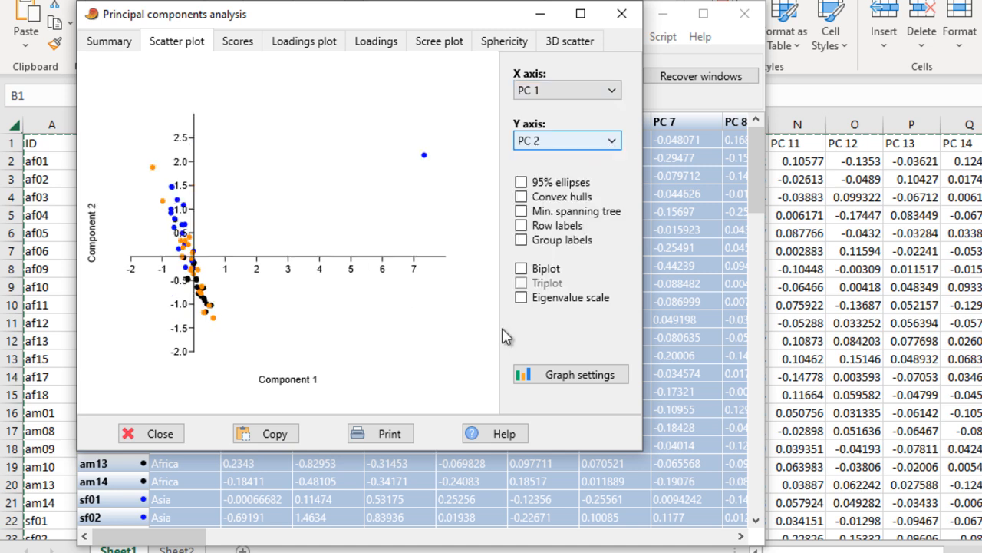
Set the scatter plot's symbol size to 5 in the graph preferences
click(557, 377)
click(471, 80)
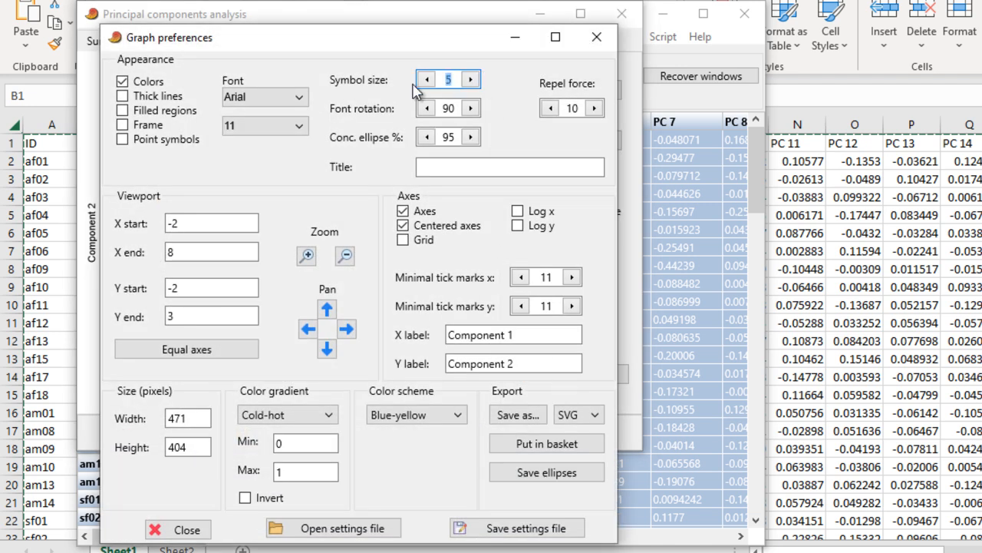
click(595, 38)
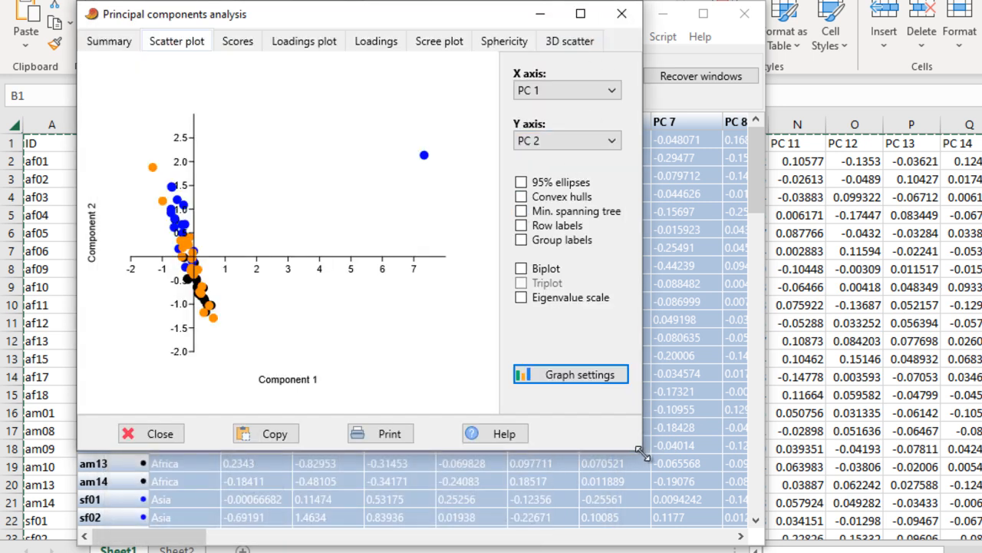
Enlarge the principal components analysis window and set the scatter plot's symbol size to 4
drag(647, 447, 817, 527)
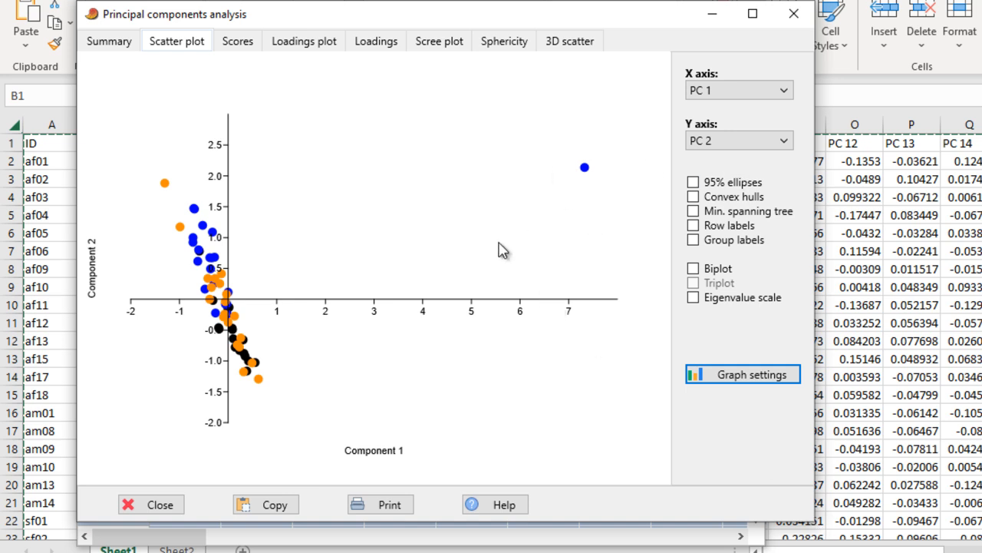
click(748, 375)
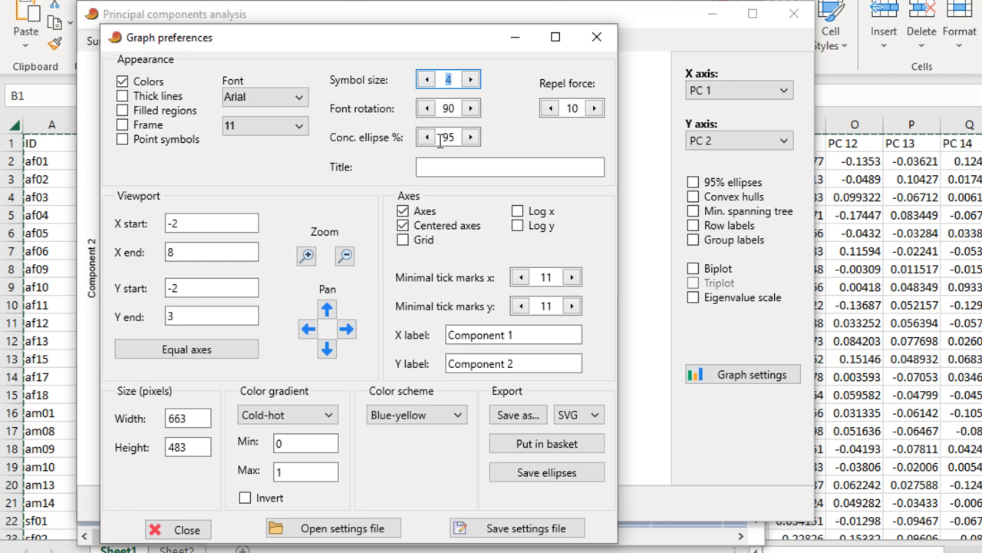
click(596, 36)
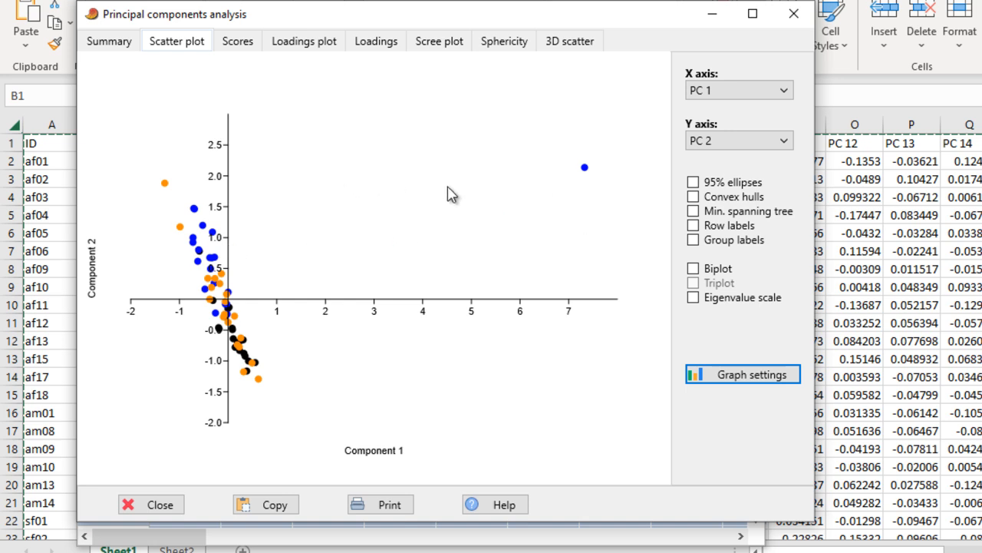
In the 3D scatter of the analysis, set the bubble size to 106% and the azimuth to -10°
click(580, 44)
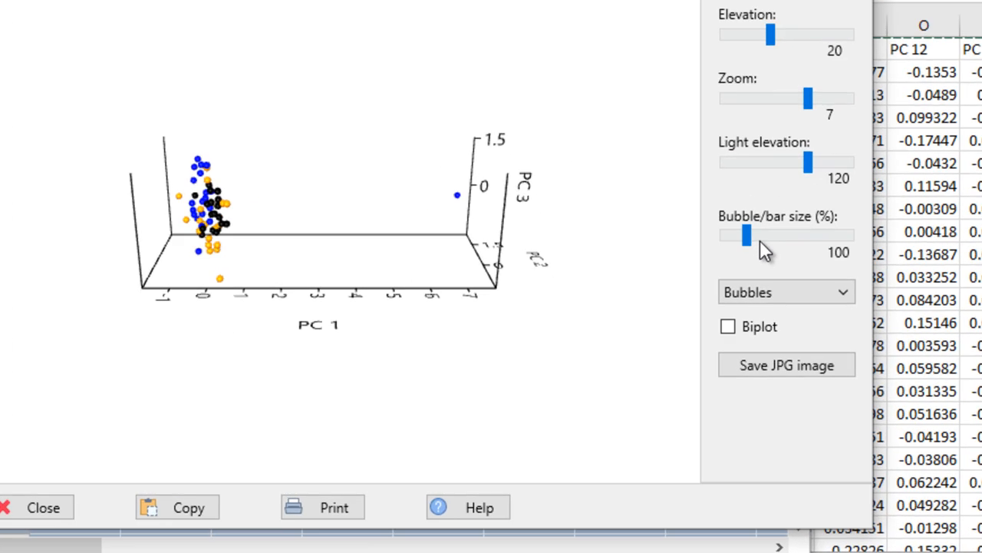
mouse_move(798, 141)
mouse_down()
mouse_move(816, 141)
mouse_move(794, 145)
mouse_move(804, 145)
mouse_up()
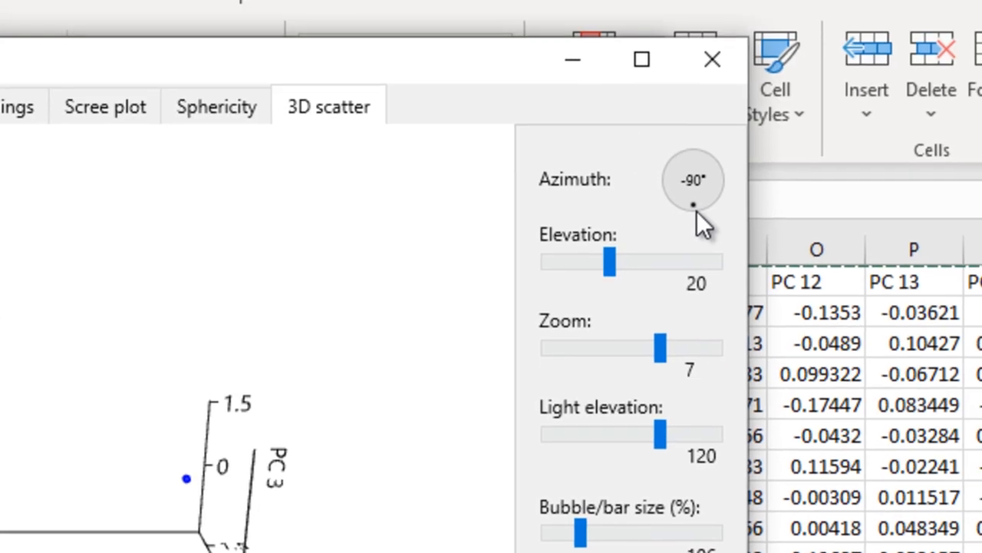
drag(697, 211, 720, 207)
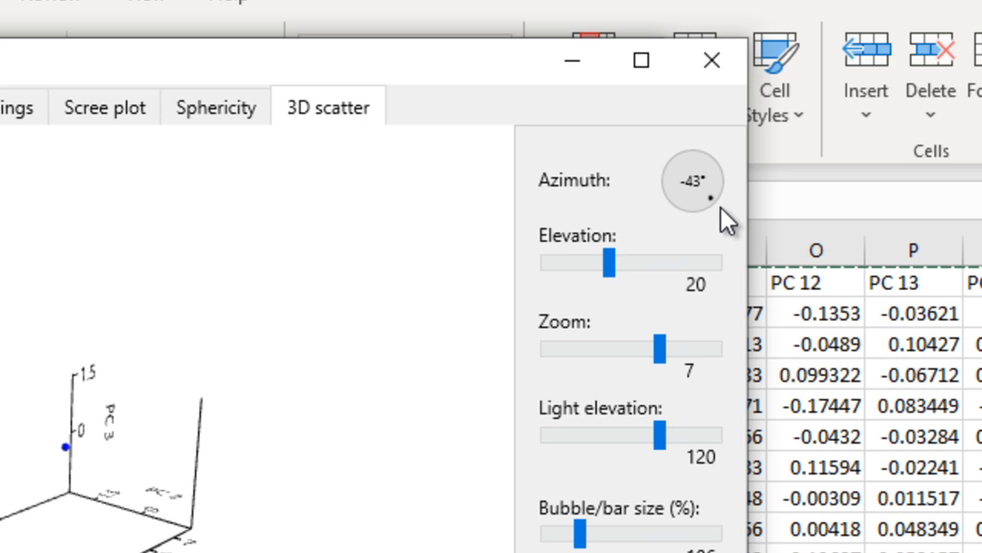
drag(726, 220, 785, 198)
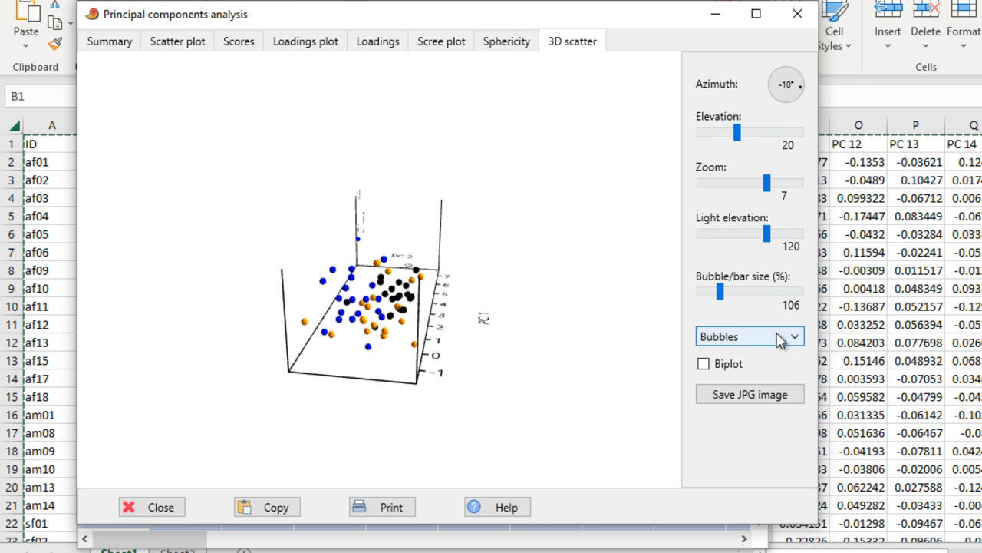
Set the 3D scatter's zoom to 7.9 and display its points as Bars
drag(766, 182, 779, 184)
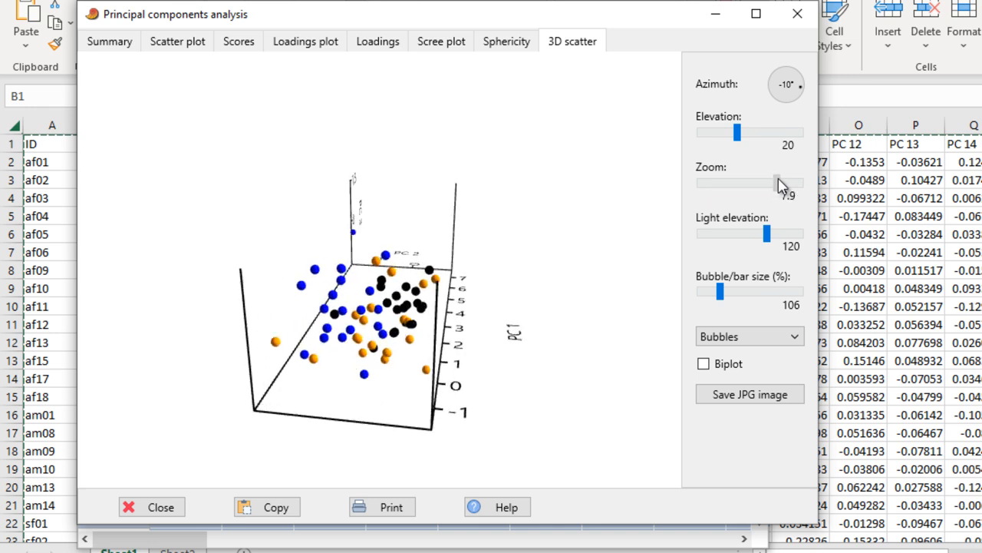
click(797, 342)
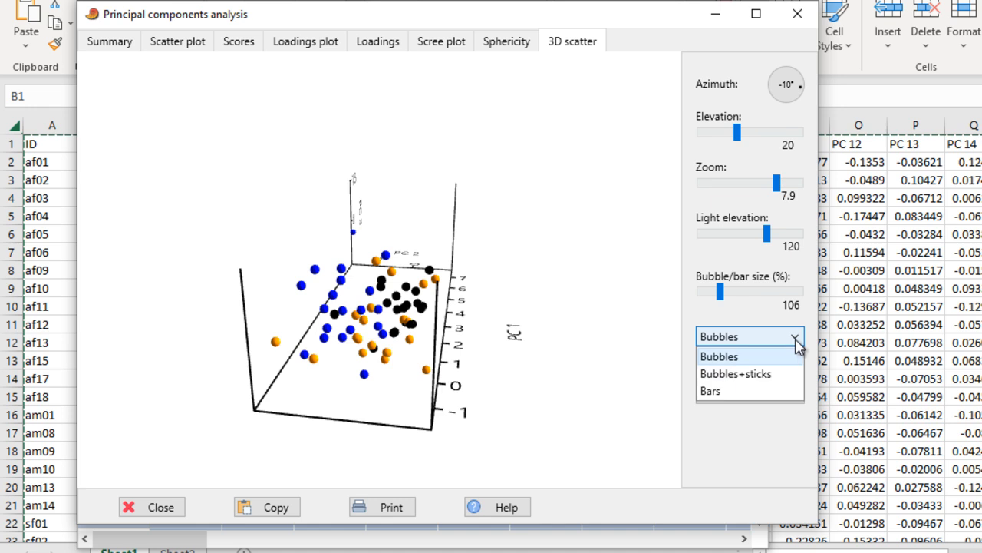
click(718, 391)
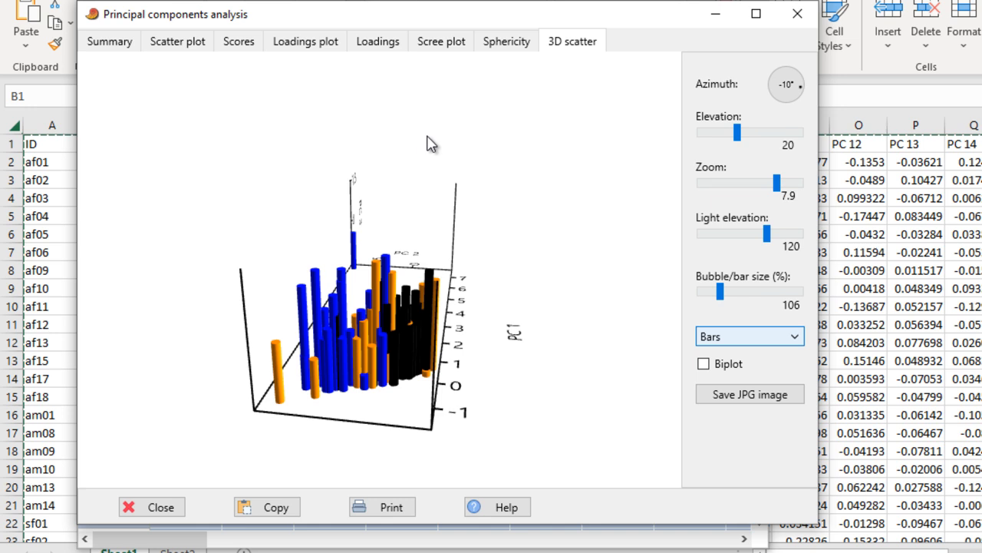
Set the export format of the 2D scatter plot to TIF in its graph preferences and close them
click(177, 43)
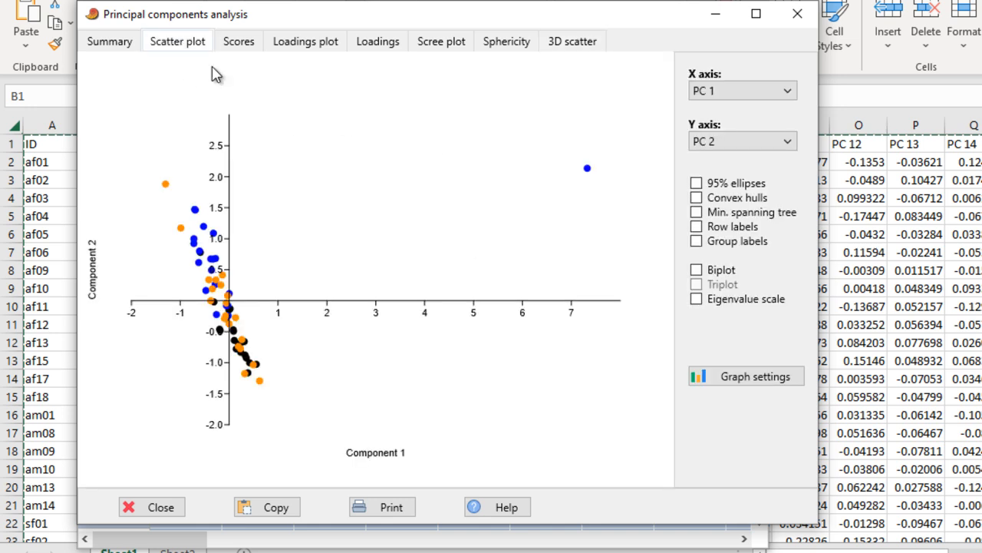
click(755, 379)
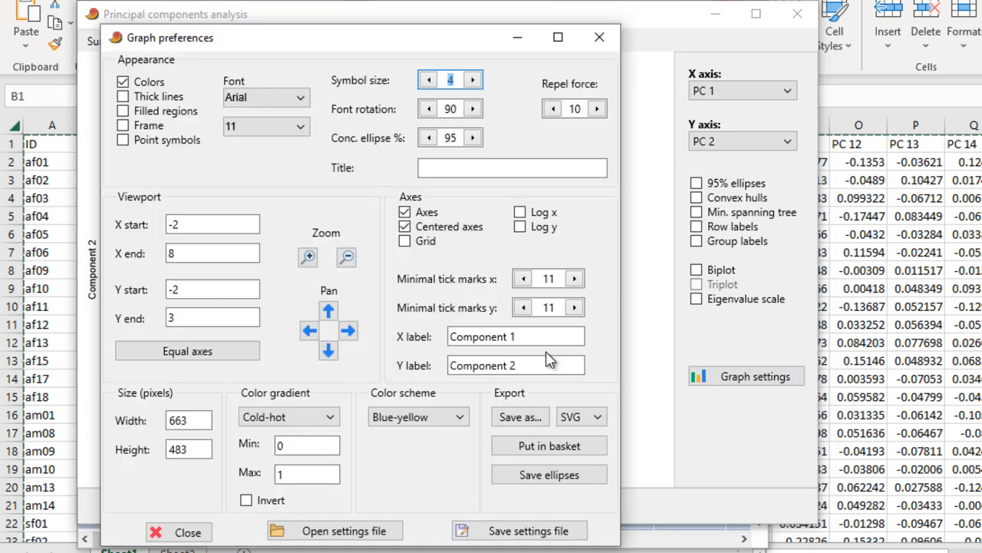
click(592, 417)
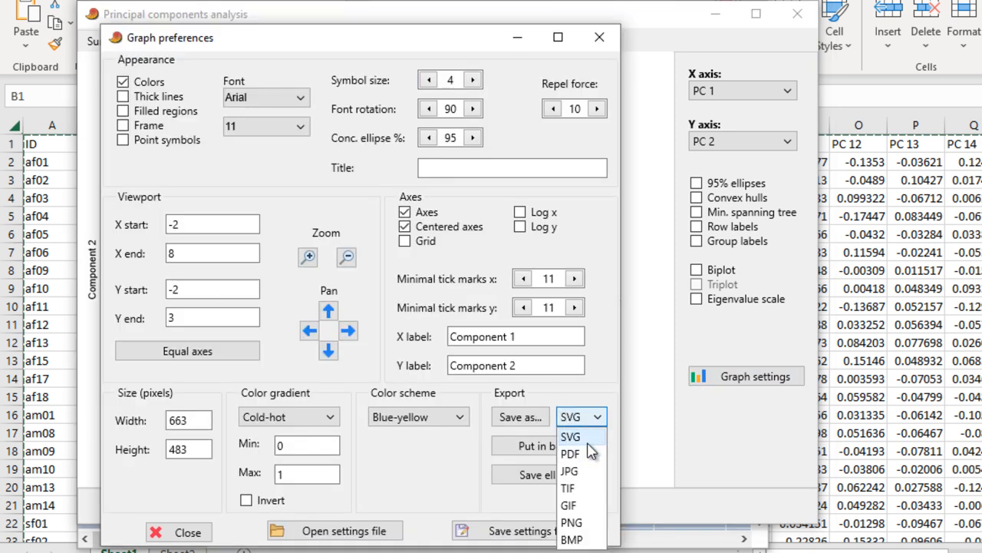
click(577, 488)
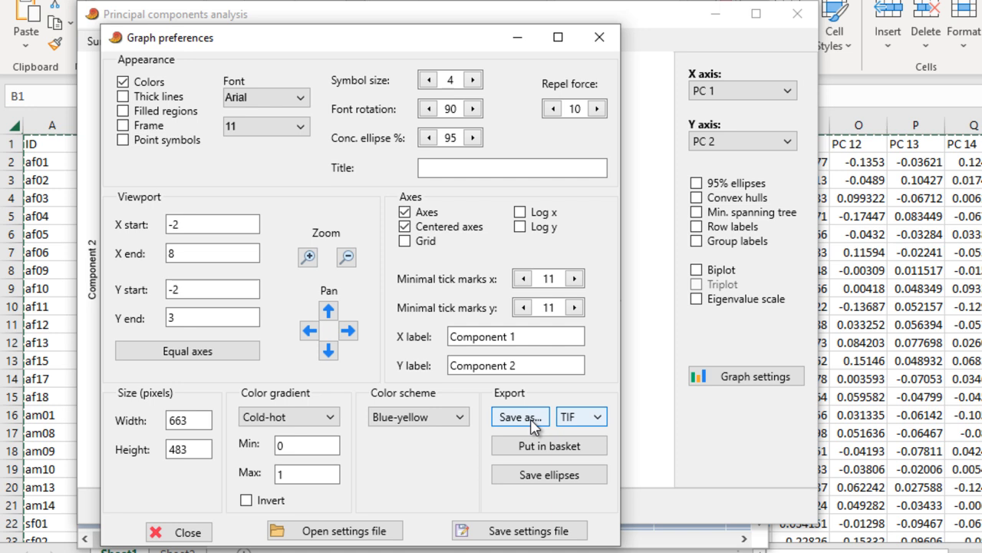
click(599, 37)
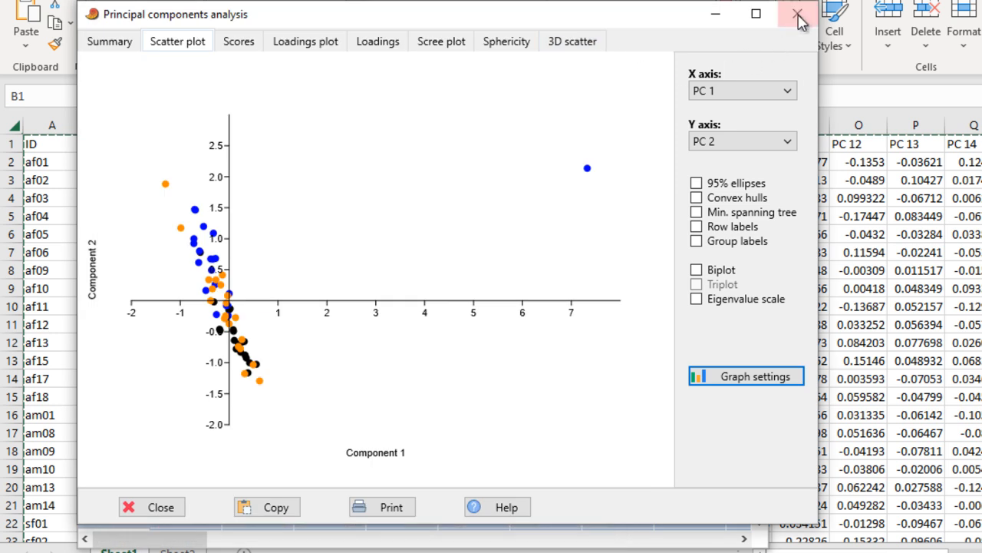